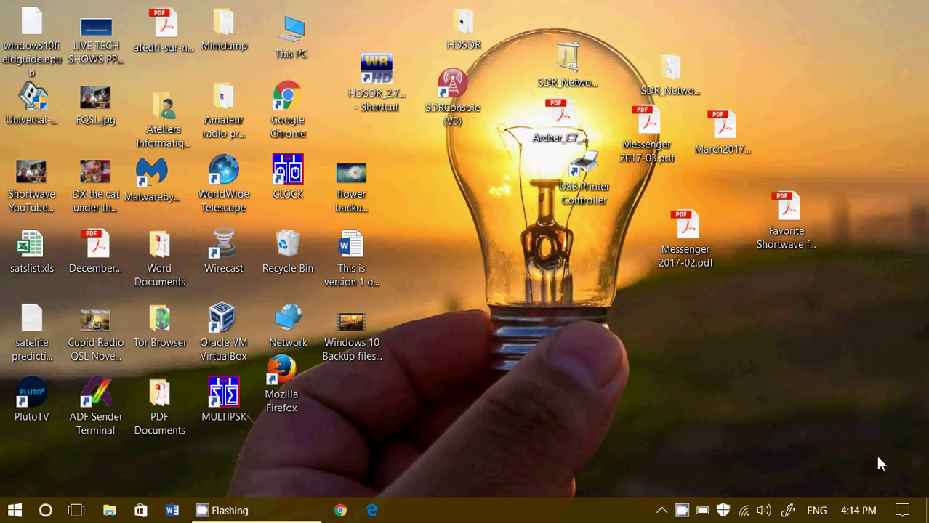
# - Open the File History backup options under Update & security in Windows Settings
pyautogui.click(902, 510)
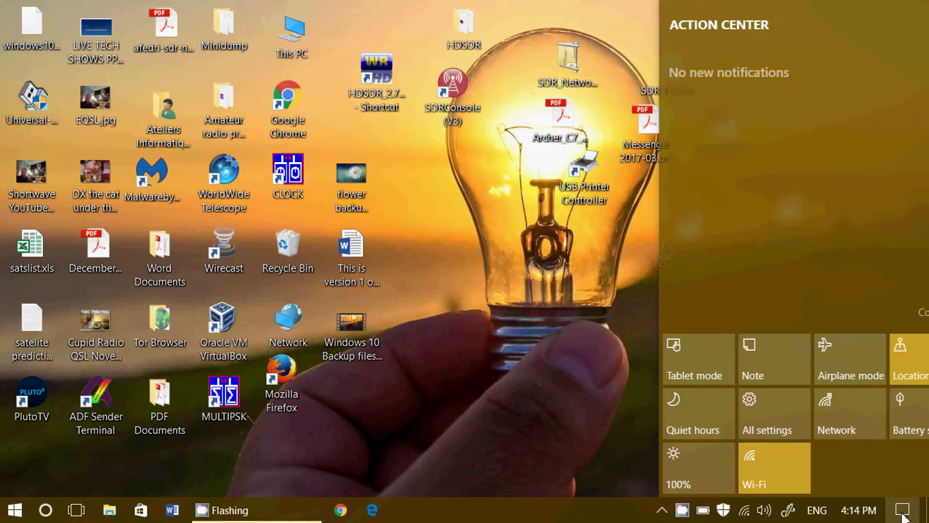
pyautogui.click(749, 427)
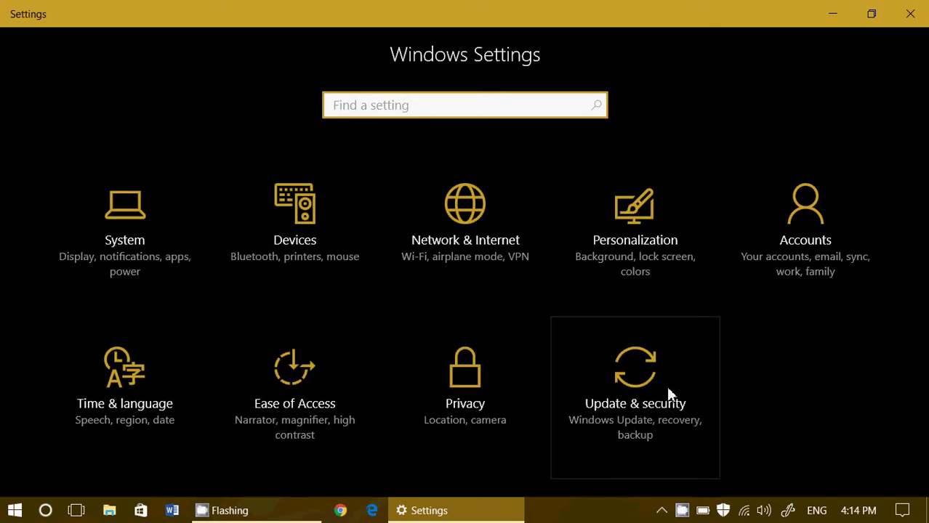
pyautogui.click(668, 389)
pyautogui.click(51, 266)
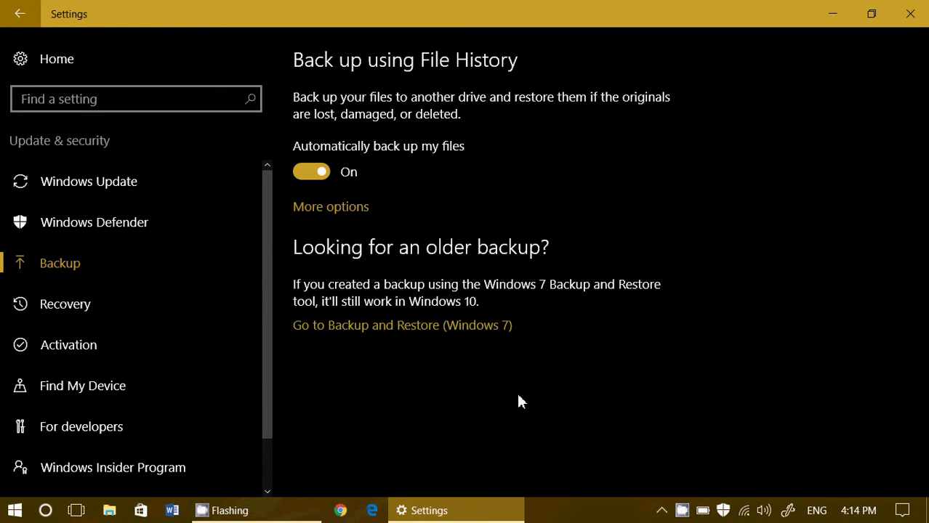
pyautogui.click(312, 209)
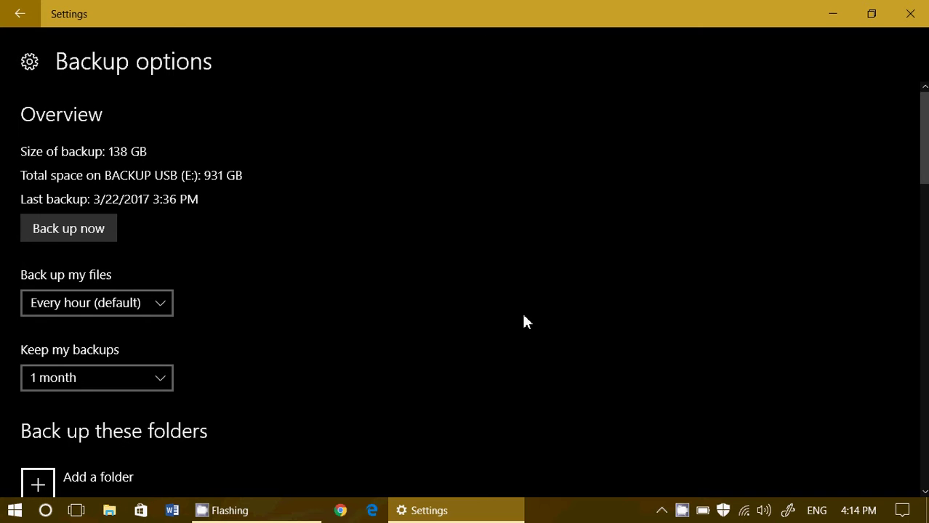
# - Review the folders included in the File History backup and close Settings
pyautogui.scroll(-10, 524, 316)
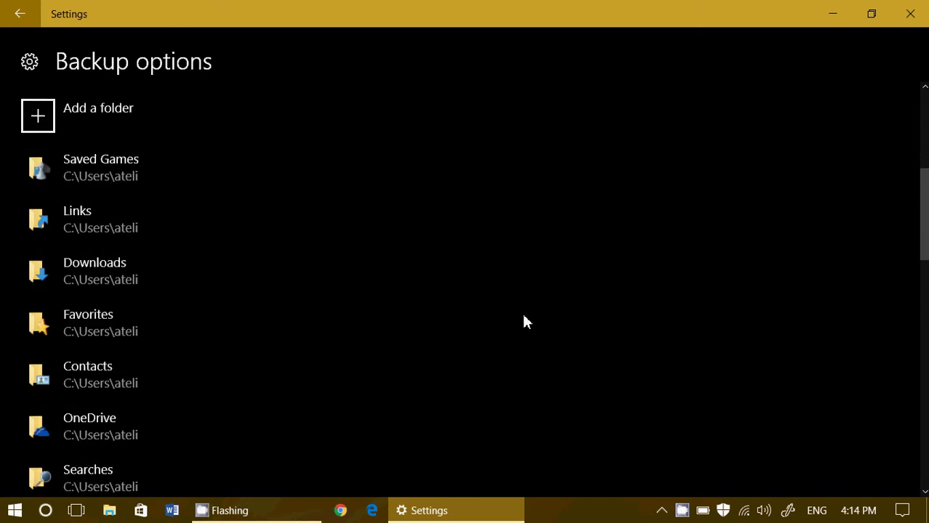
pyautogui.scroll(10, 523, 316)
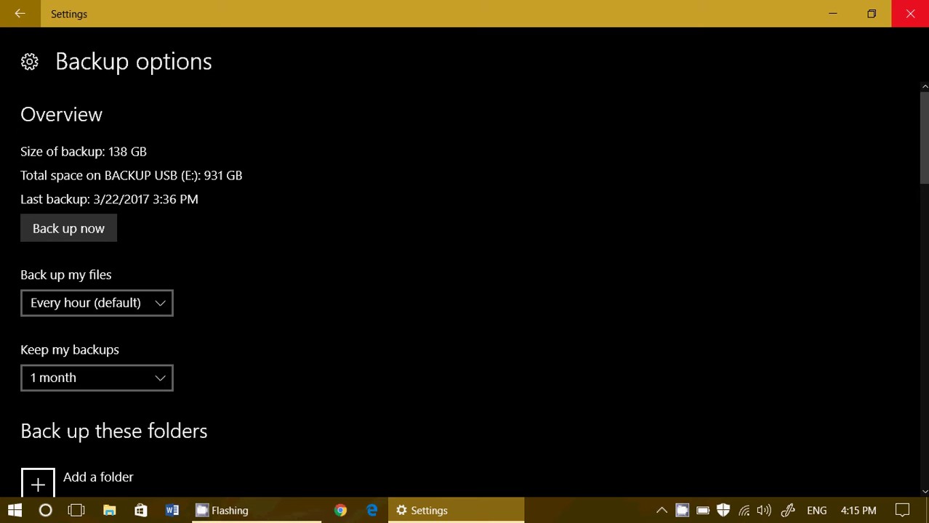
pyautogui.click(908, 14)
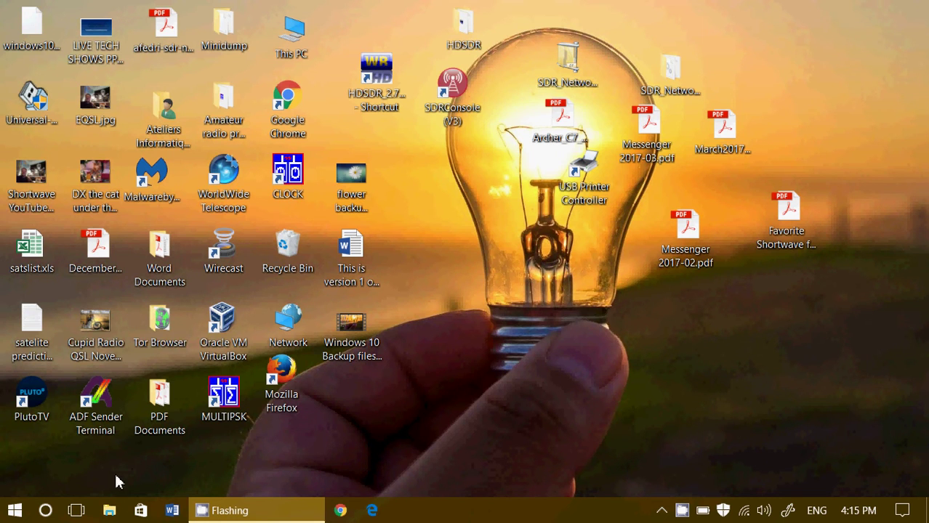
# - In File Explorer, open the FileHistory folder on the new (E:) drive and go down through the account folder to DESKTOP-04MA9NI
pyautogui.click(109, 510)
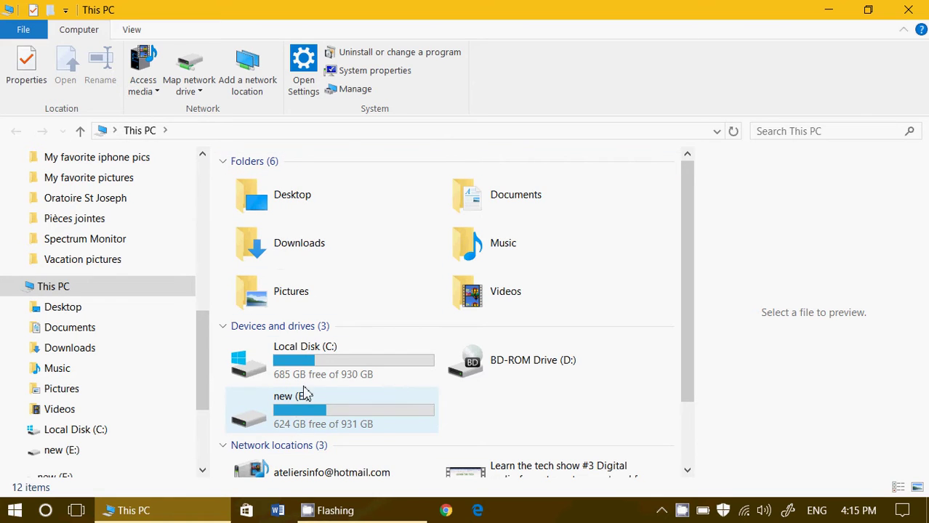
pyautogui.doubleClick(318, 422)
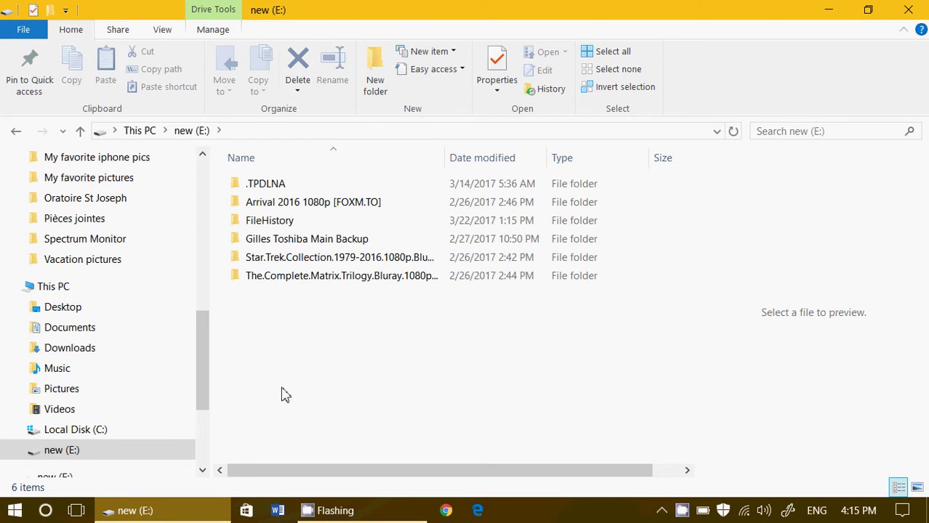
pyautogui.click(285, 227)
pyautogui.doubleClick(285, 228)
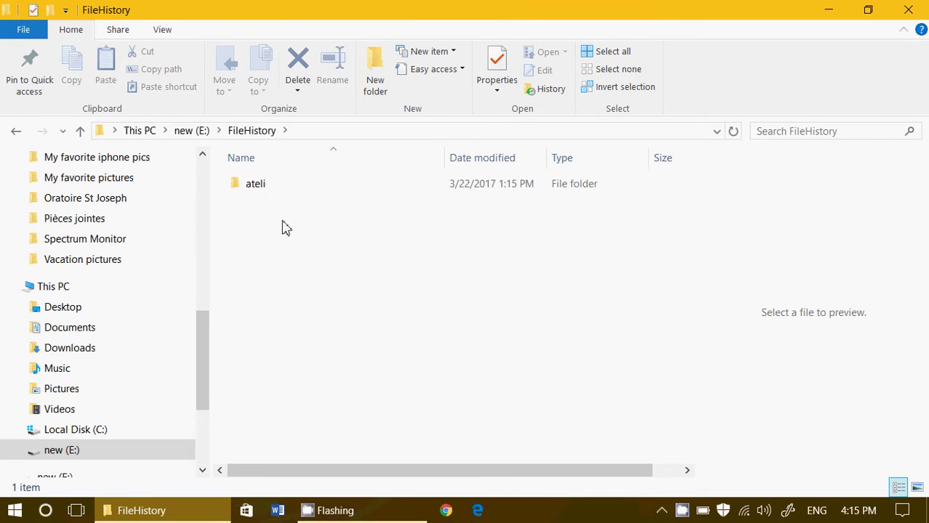
pyautogui.doubleClick(262, 188)
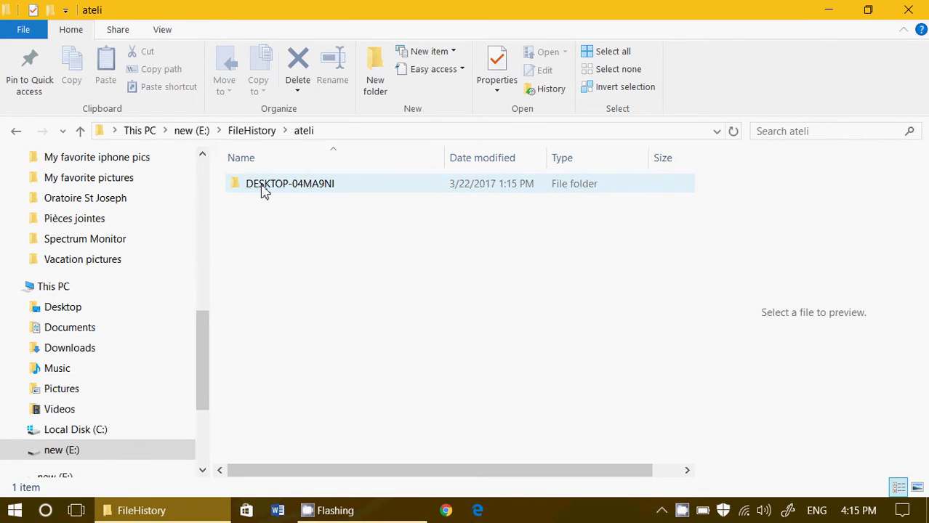
pyautogui.doubleClick(263, 188)
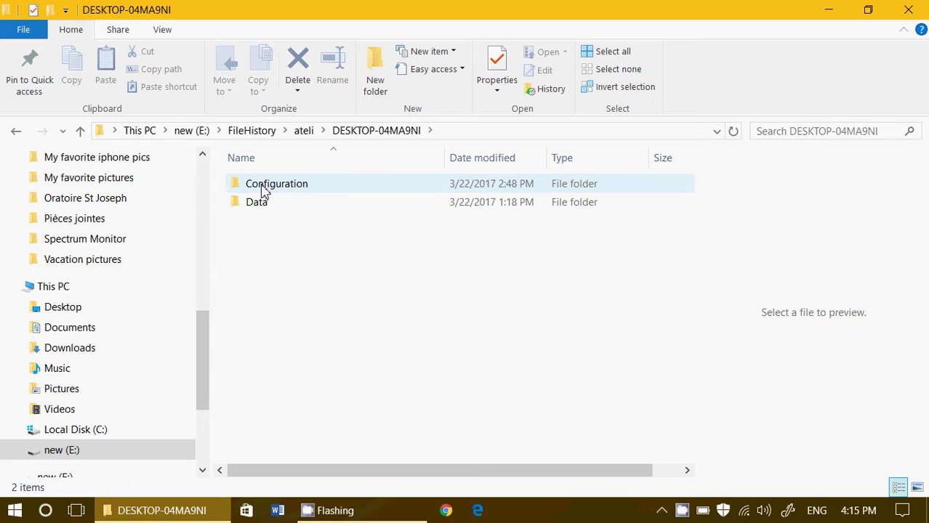
# - Retrace the path from FileHistory to DESKTOP-04MA9NI and view the contents of its Configuration folder
pyautogui.click(16, 131)
pyautogui.click(15, 131)
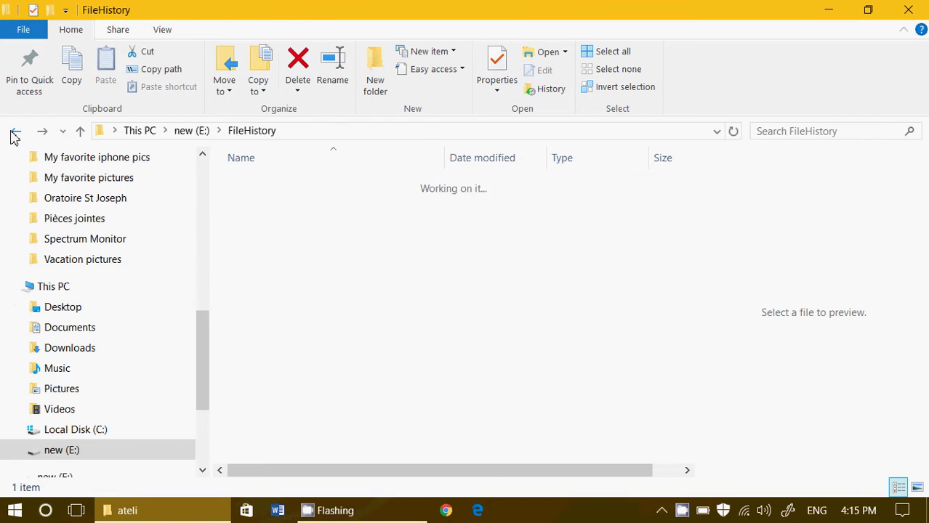
pyautogui.doubleClick(263, 188)
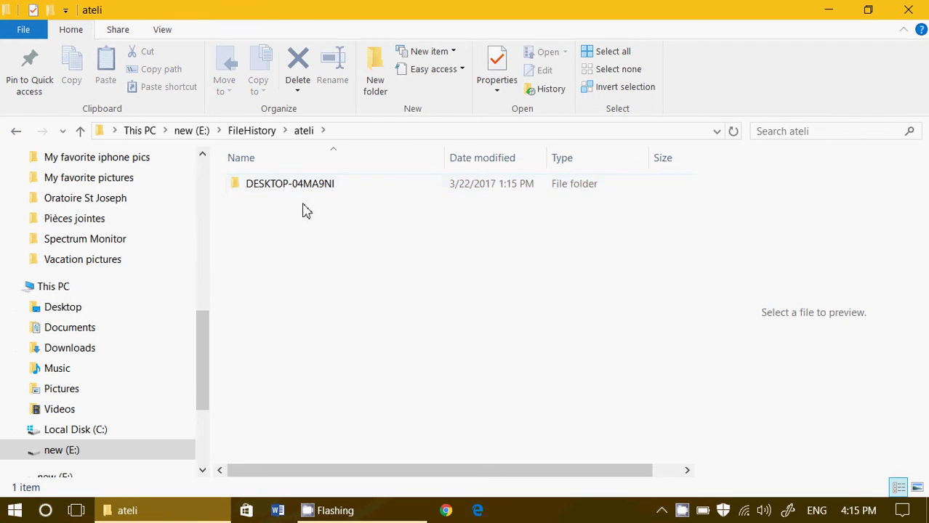
pyautogui.doubleClick(276, 190)
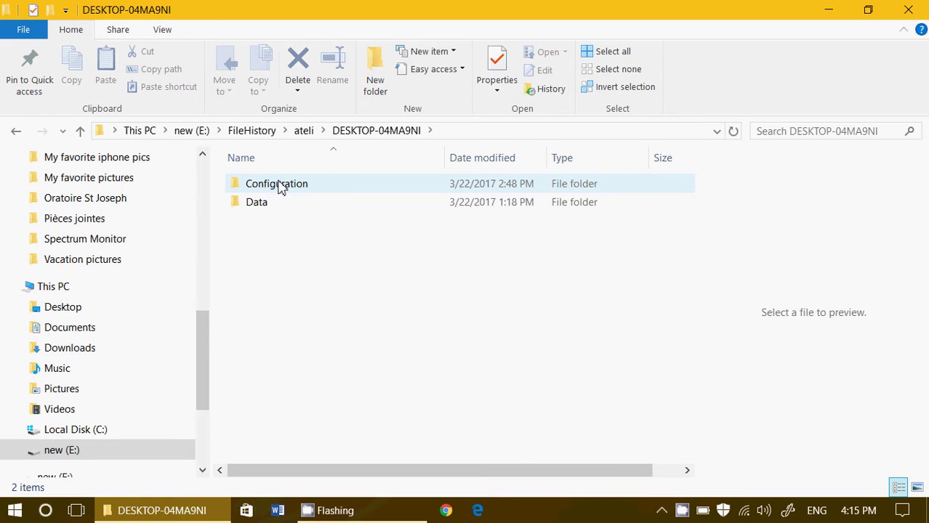
pyautogui.doubleClick(282, 188)
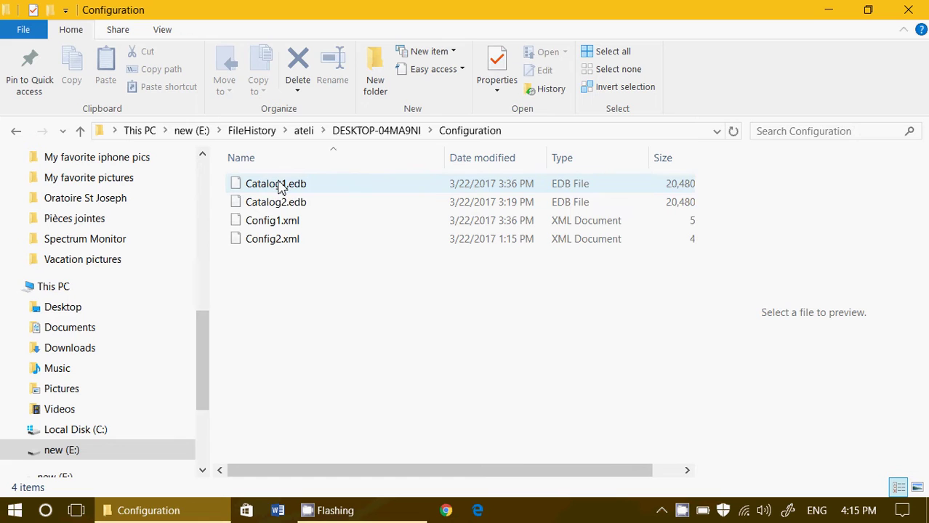
pyautogui.click(16, 132)
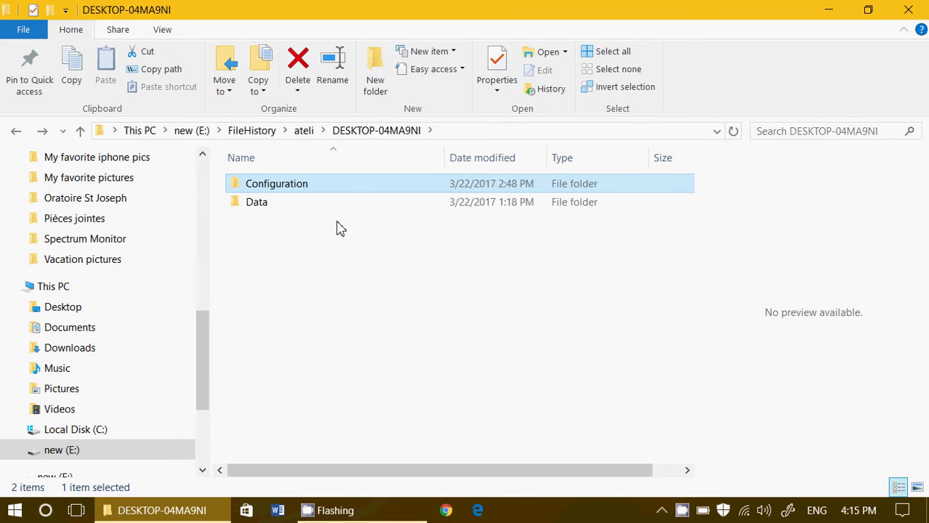
# - Open the backed-up Documents folder inside Data > C > Users and the account folder
pyautogui.doubleClick(274, 207)
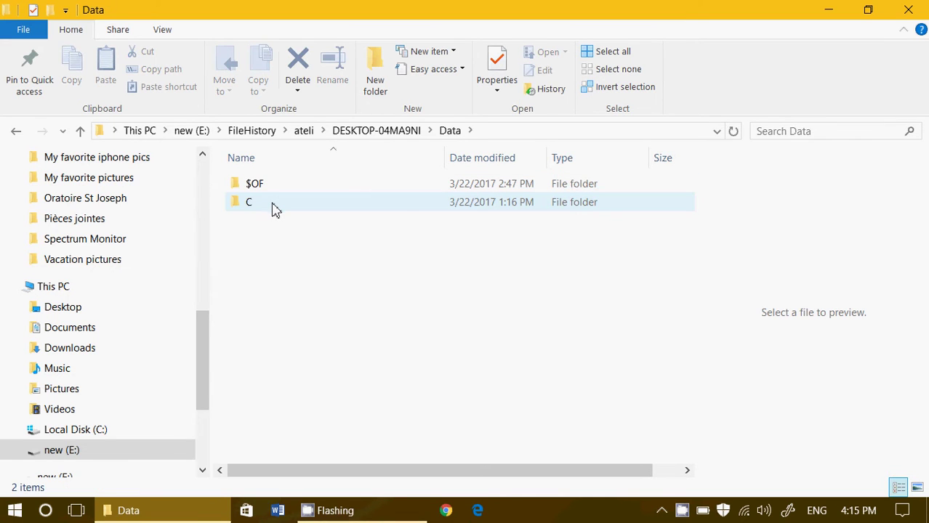
pyautogui.doubleClick(251, 206)
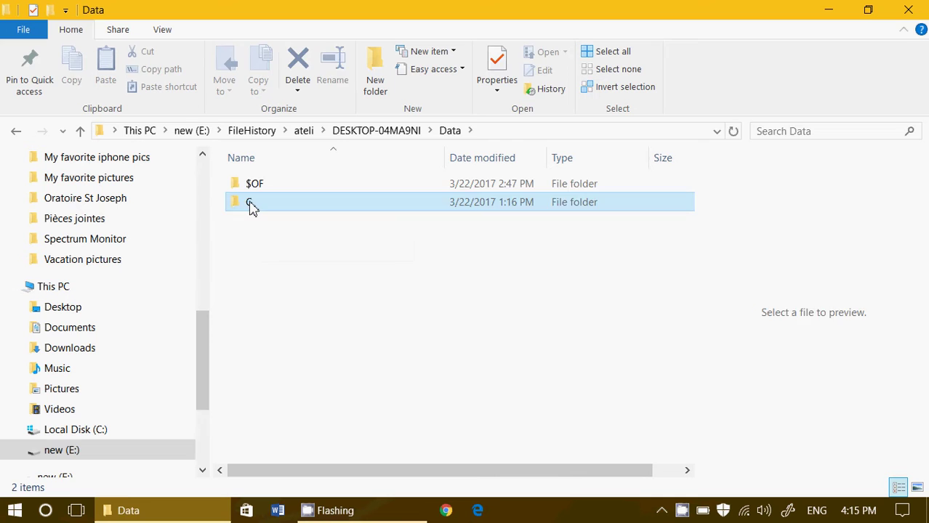
pyautogui.doubleClick(260, 187)
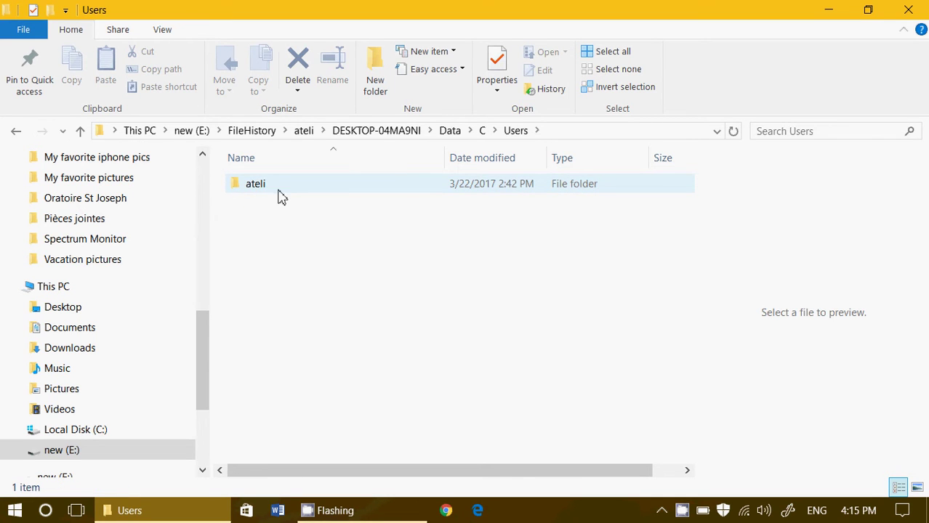
pyautogui.doubleClick(279, 191)
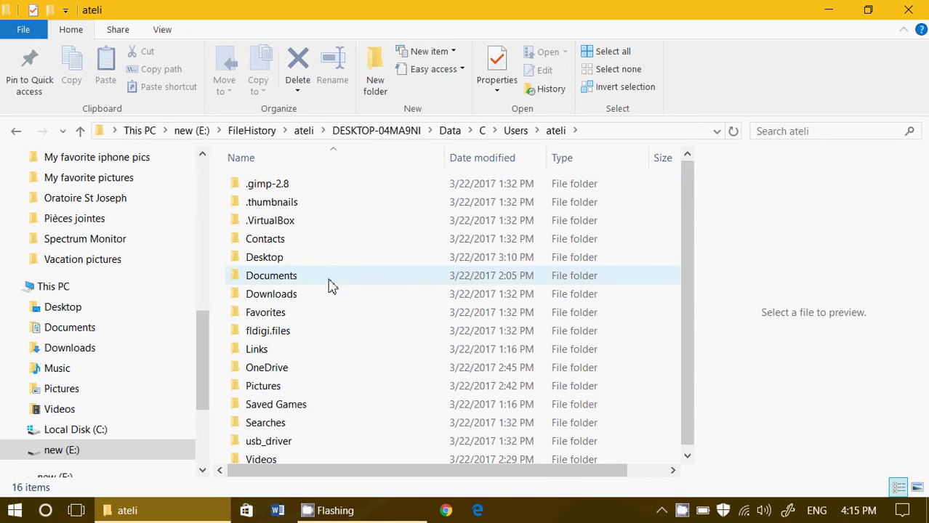
pyautogui.doubleClick(271, 275)
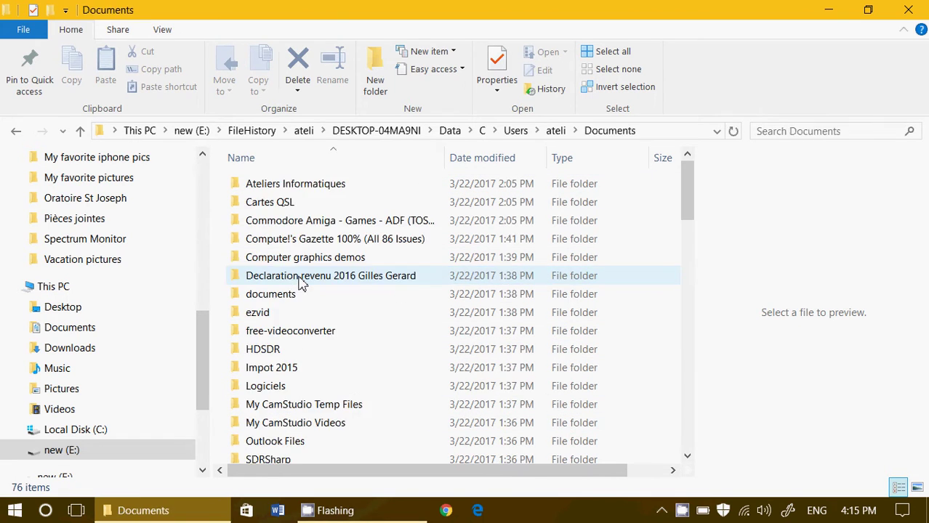
# - Widen the Name column and copy the backed-up Word document BAD PASSWORD LIST 2017 (2017_03_22 17_29_02 UTC).docx
pyautogui.scroll(-3, 383, 369)
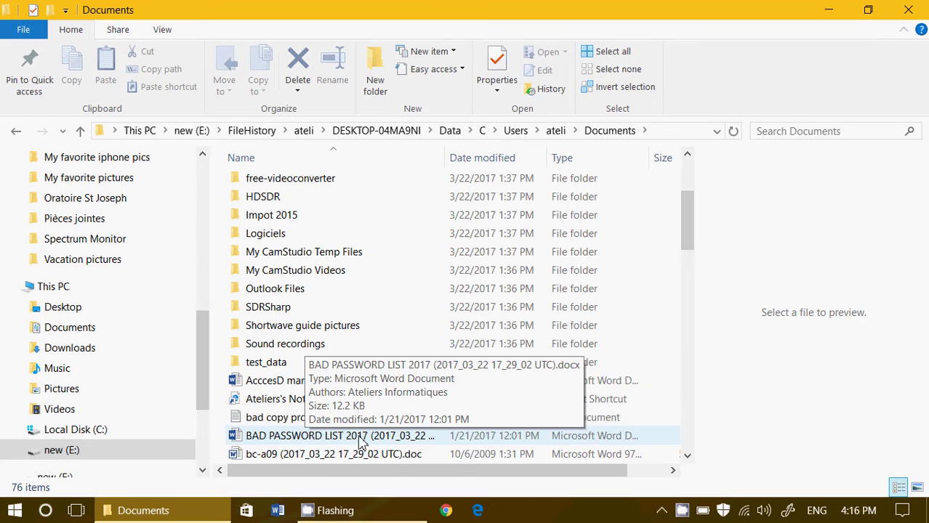
pyautogui.moveTo(447, 149); pyautogui.dragTo(510, 149)
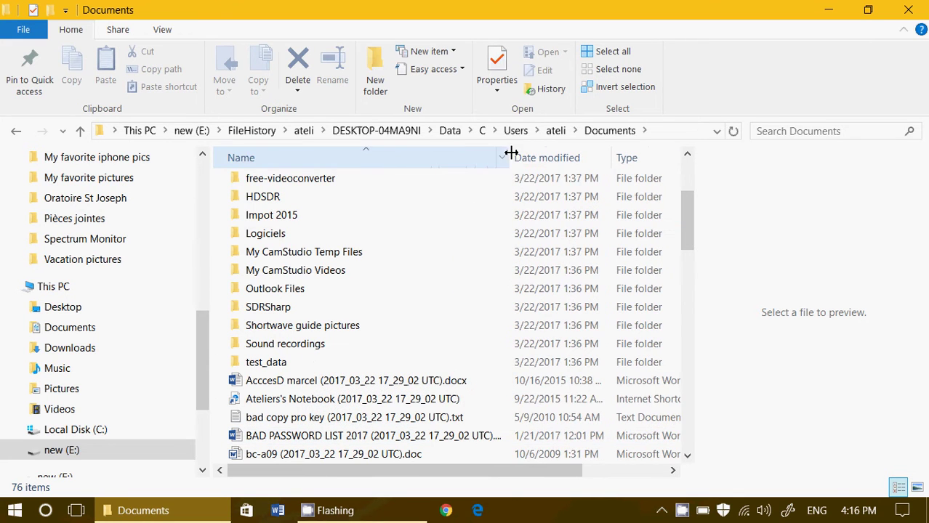
pyautogui.rightClick(363, 437)
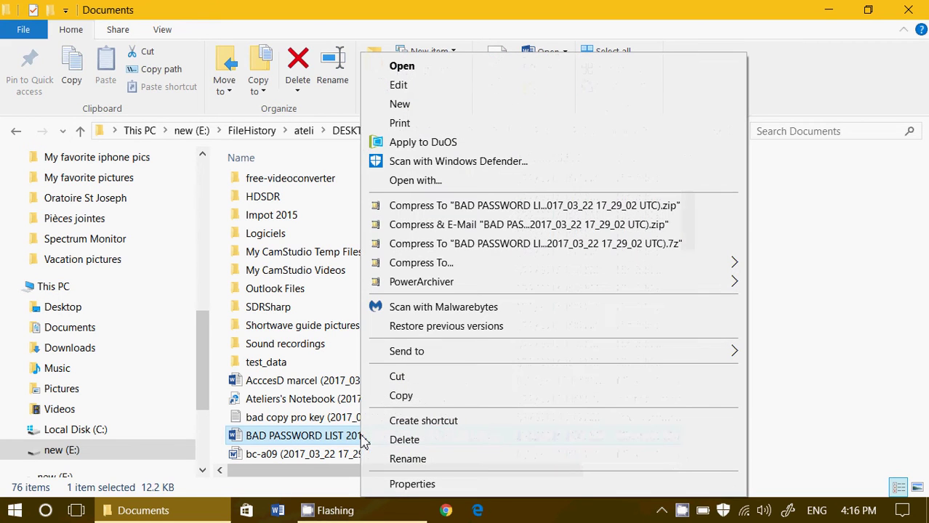
pyautogui.click(419, 399)
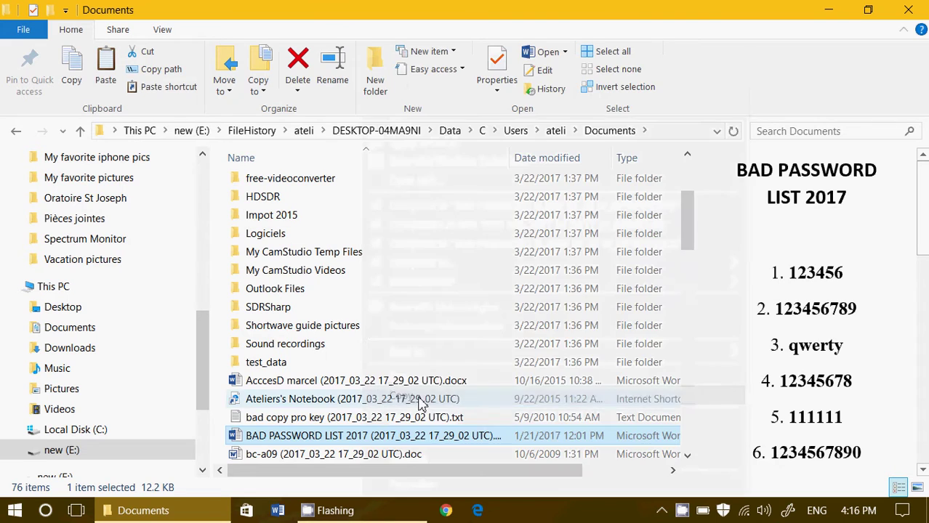
# - Minimize File Explorer and paste the copied BAD PASSWORD LIST 2017 document onto the desktop
pyautogui.click(831, 9)
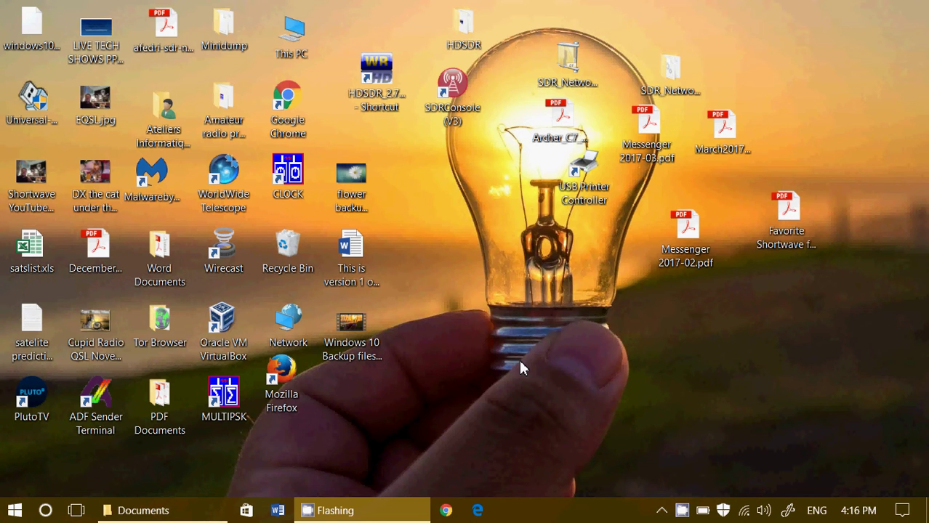
pyautogui.rightClick(521, 362)
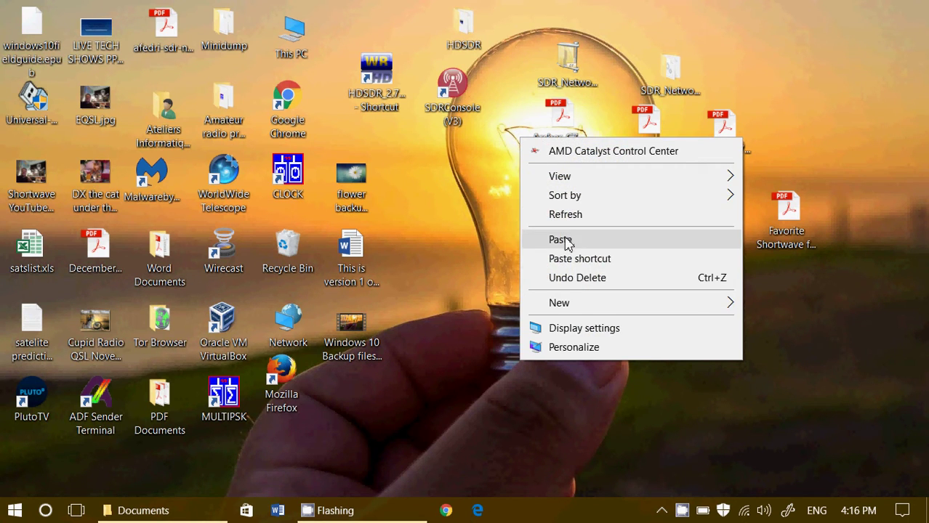
pyautogui.click(560, 240)
pyautogui.click(630, 399)
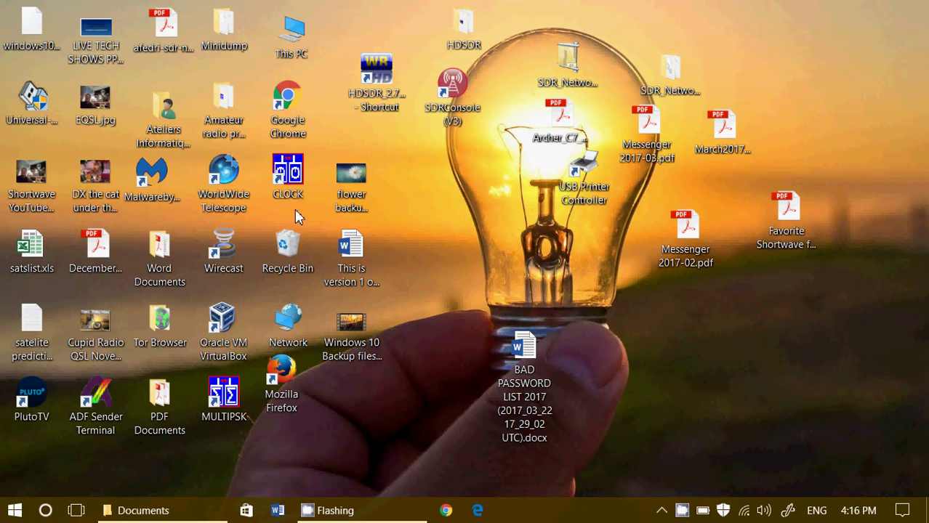
# - Return to File Explorer and browse from the root of new (E:) through FileHistory back into the DESKTOP-04MA9NI folder
pyautogui.click(188, 517)
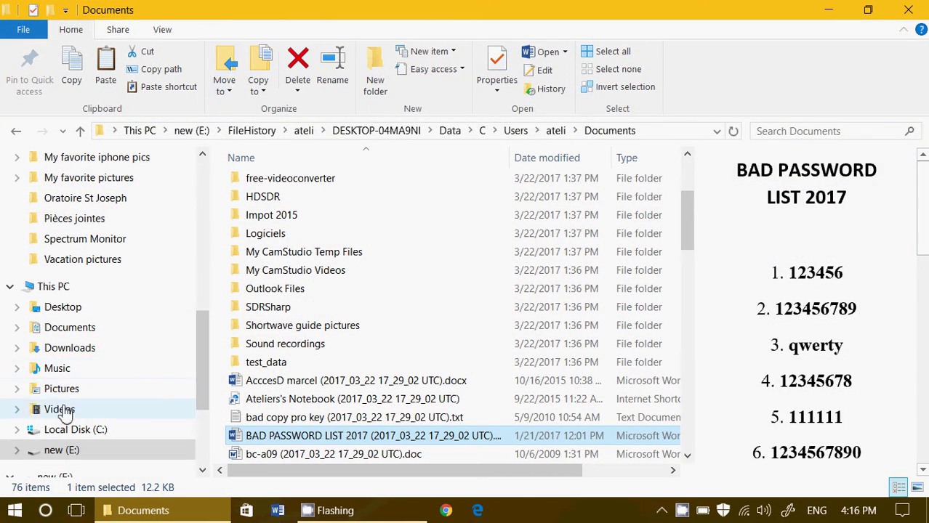
pyautogui.click(64, 456)
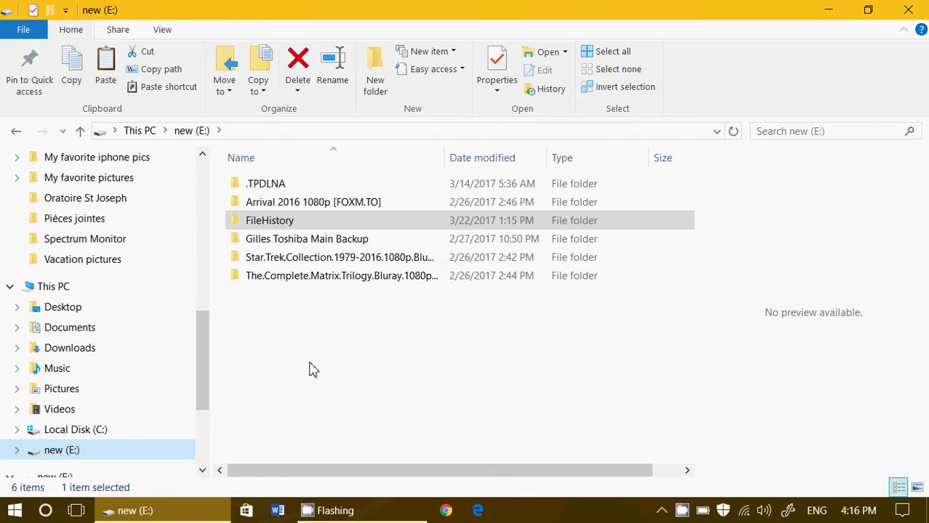
pyautogui.click(299, 222)
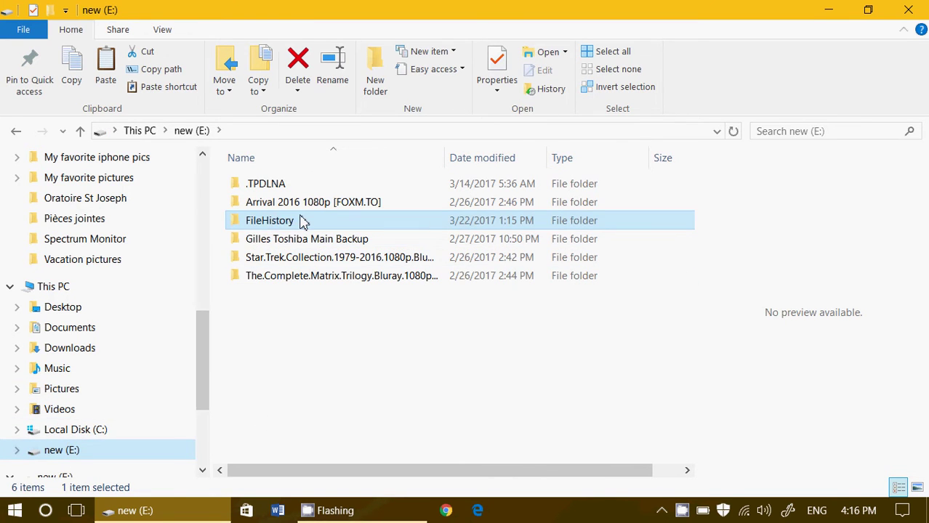
pyautogui.doubleClick(293, 225)
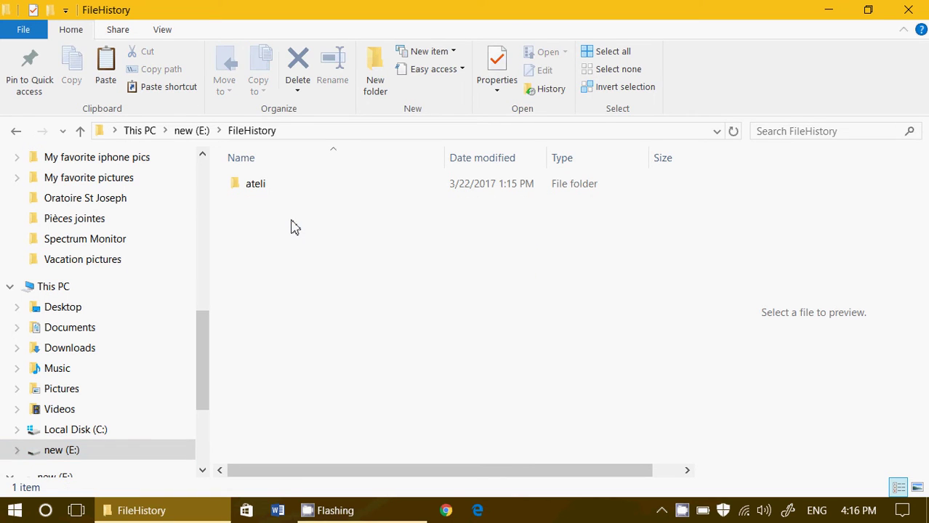
pyautogui.doubleClick(259, 186)
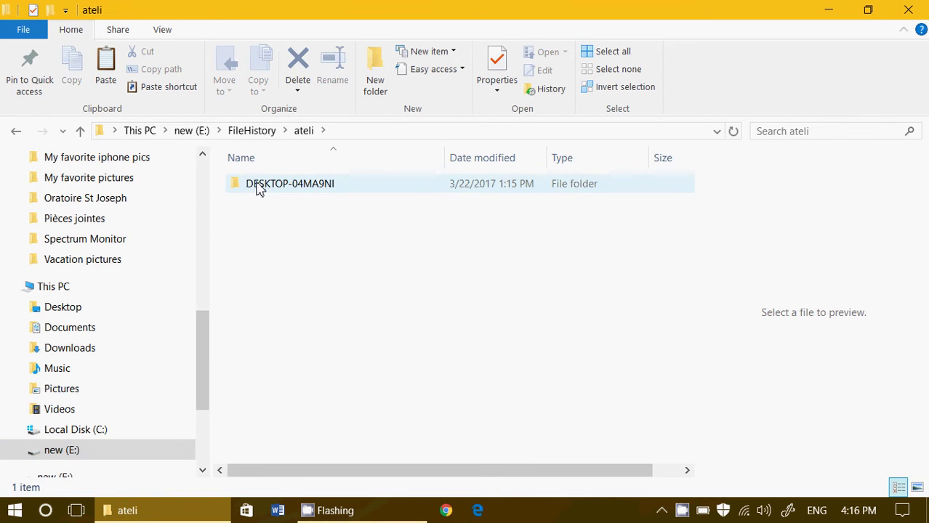
pyautogui.doubleClick(259, 186)
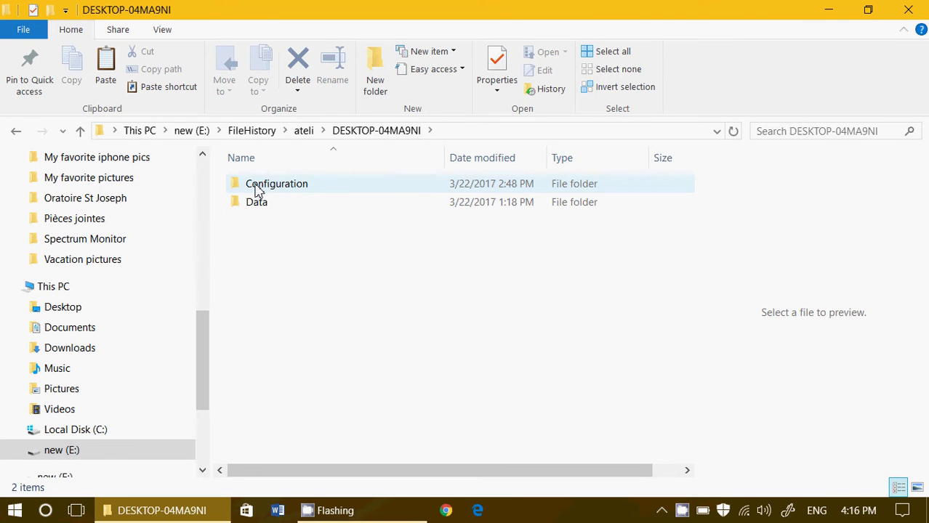
# - Open the Data folder inside the DESKTOP-04MA9NI backup folder
pyautogui.doubleClick(243, 206)
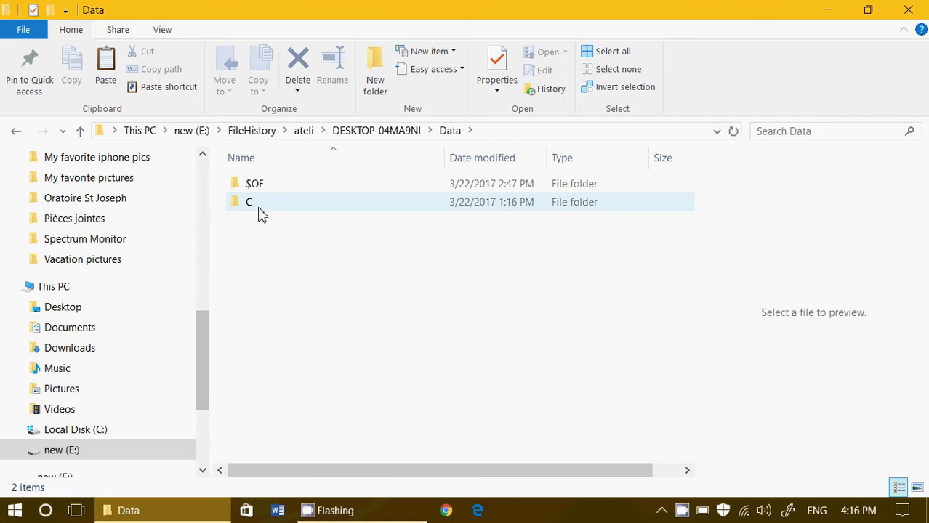
pyautogui.click(16, 511)
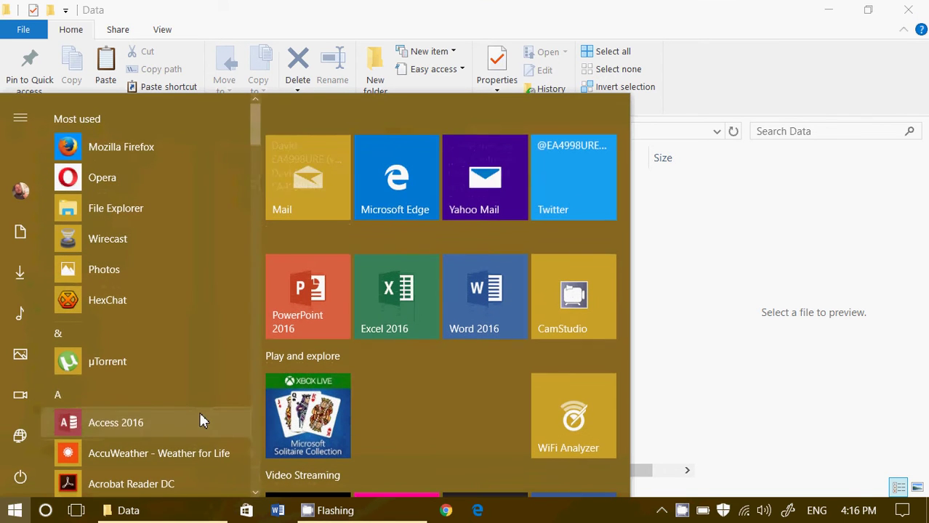
pyautogui.click(729, 407)
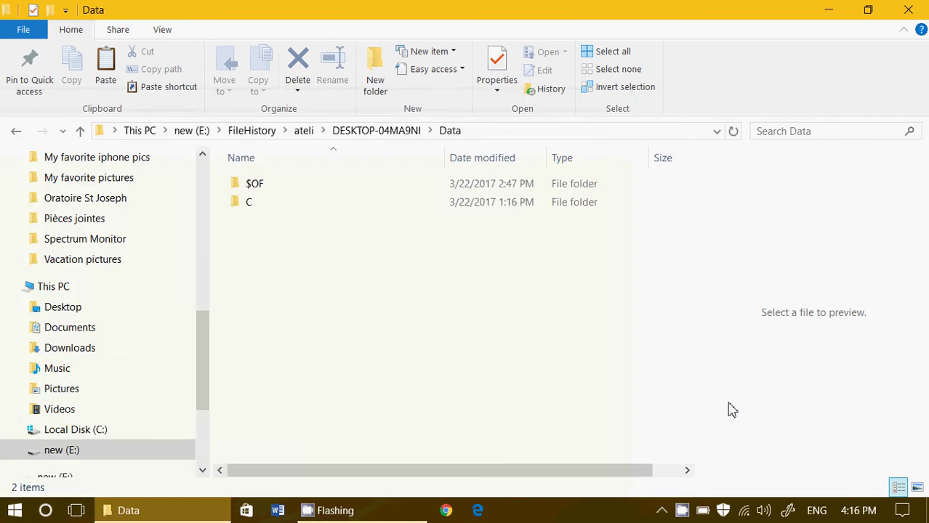
# - Open a second File Explorer window and browse to the Users folder on Local Disk (C:)
pyautogui.rightClick(180, 511)
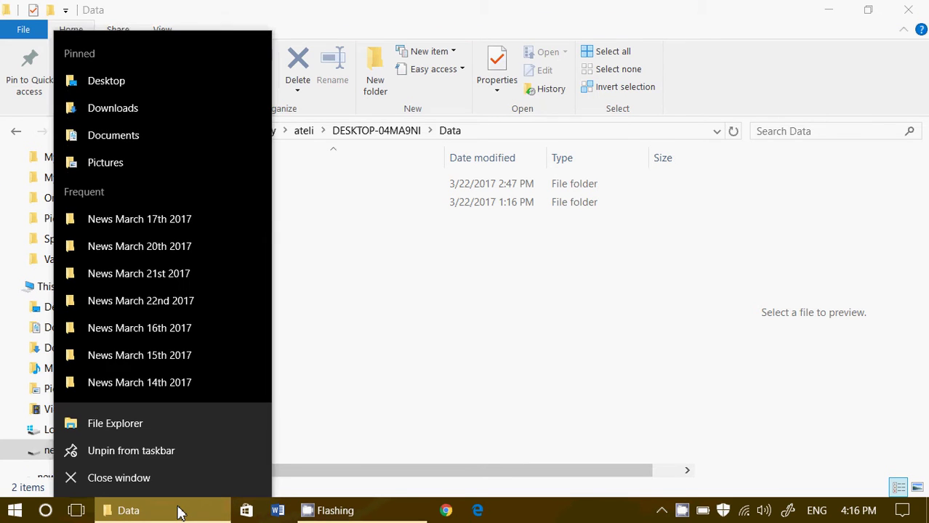
pyautogui.click(155, 424)
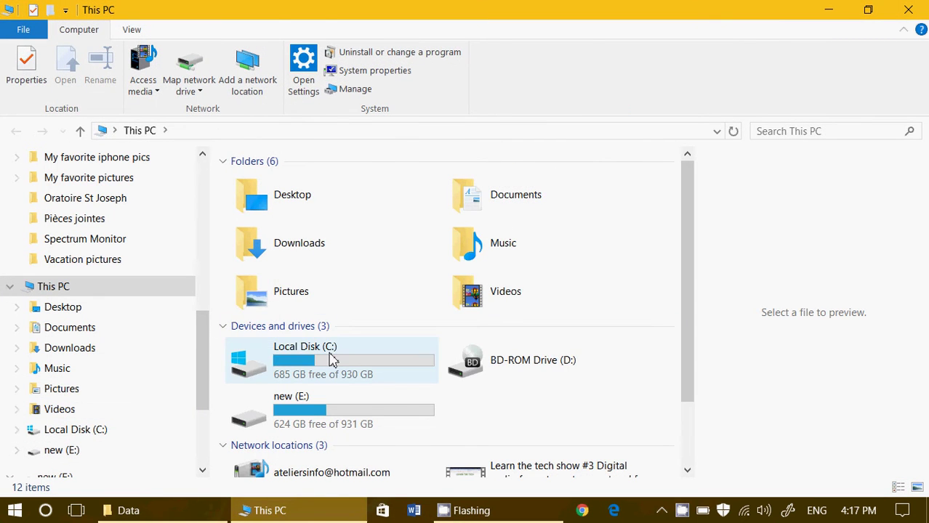
pyautogui.doubleClick(332, 360)
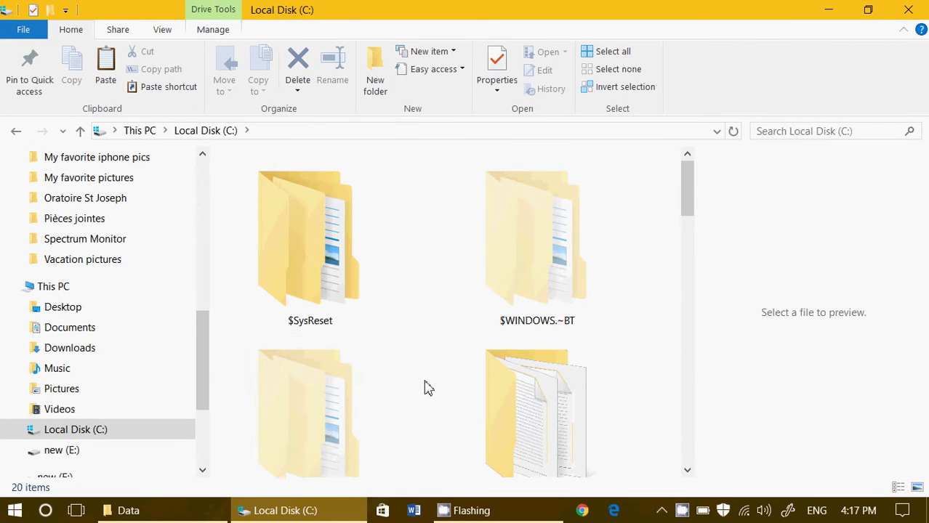
pyautogui.scroll(-5, 428, 388)
pyautogui.scroll(-2, 428, 388)
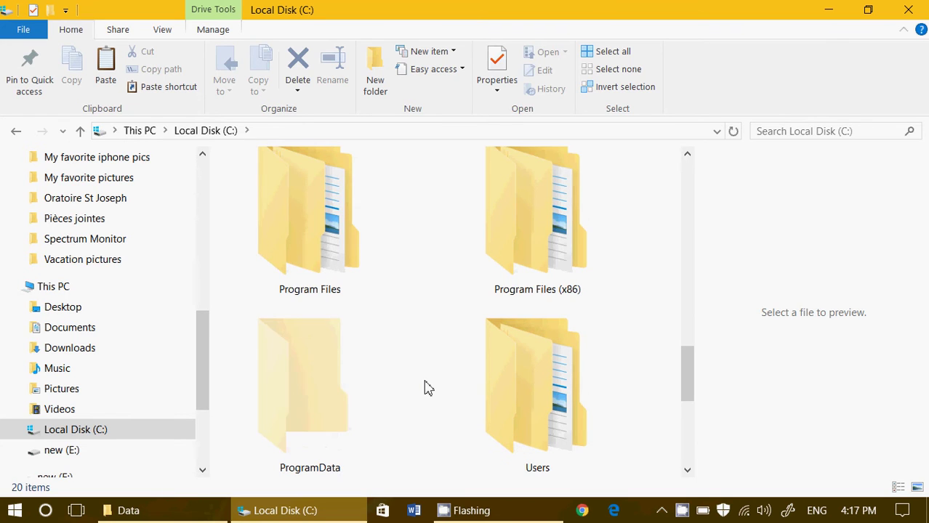
pyautogui.doubleClick(540, 396)
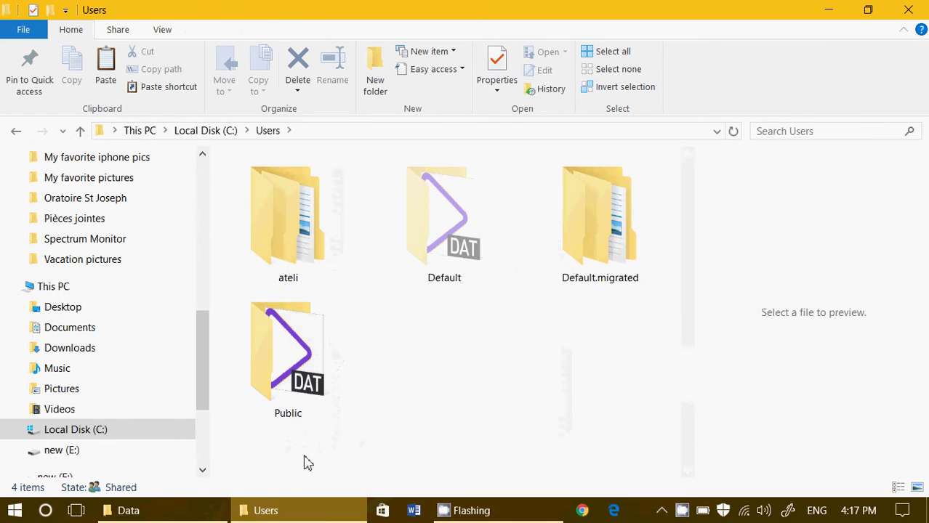
# - Return to the backup window and open the Users folder inside the backed-up C folder
pyautogui.click(186, 513)
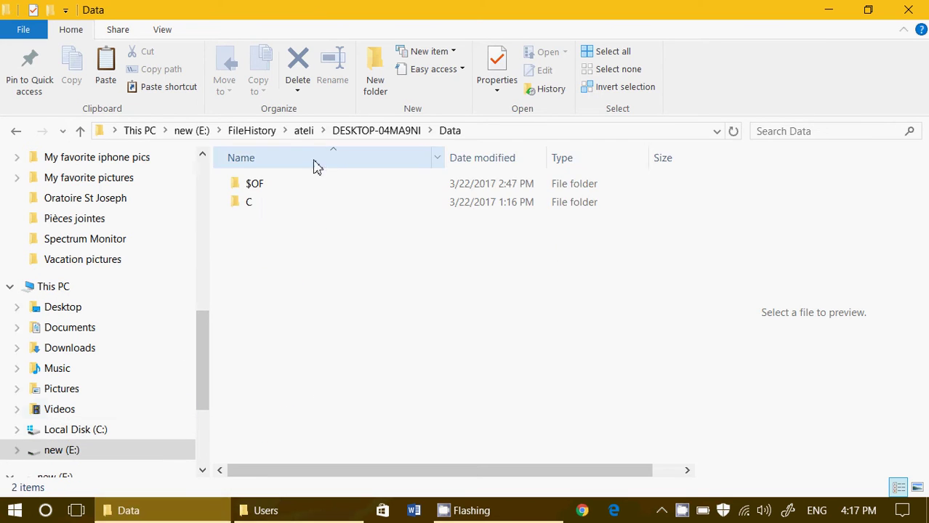
pyautogui.doubleClick(269, 208)
pyautogui.doubleClick(272, 186)
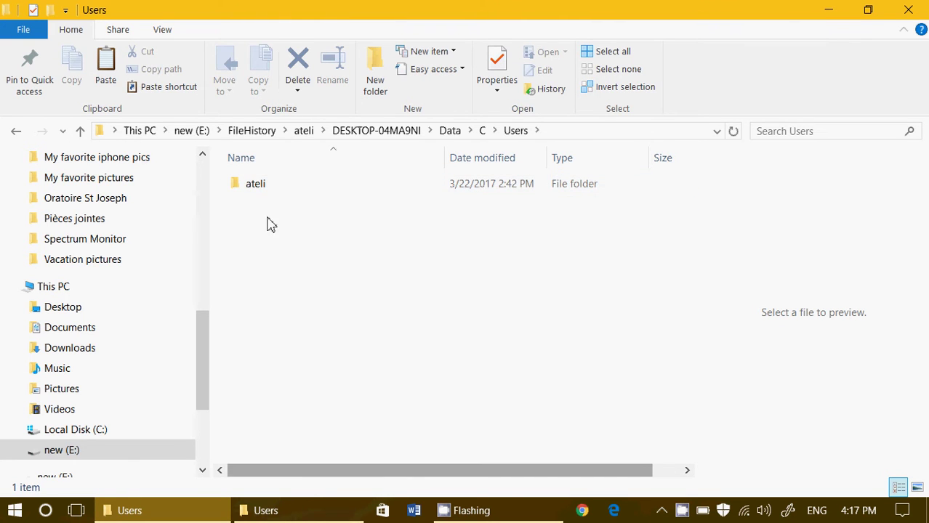
# - Open the account folder under Users in both the Local Disk (C:) window and the File History backup window for comparison
pyautogui.click(263, 511)
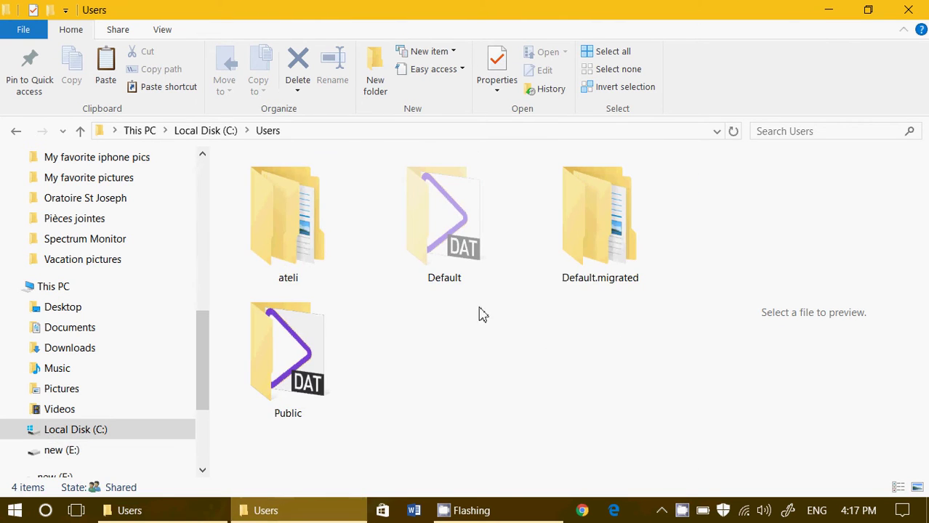
pyautogui.doubleClick(266, 224)
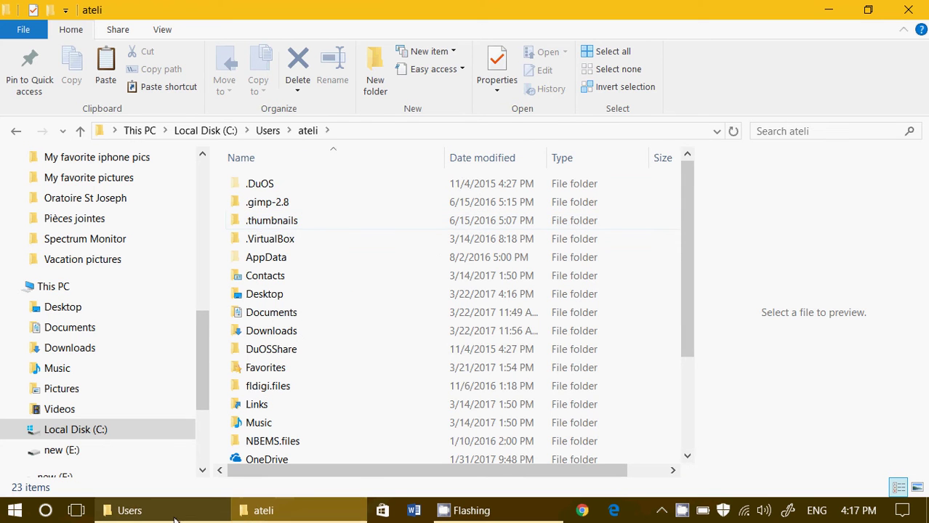
pyautogui.click(130, 510)
pyautogui.doubleClick(284, 186)
pyautogui.click(286, 183)
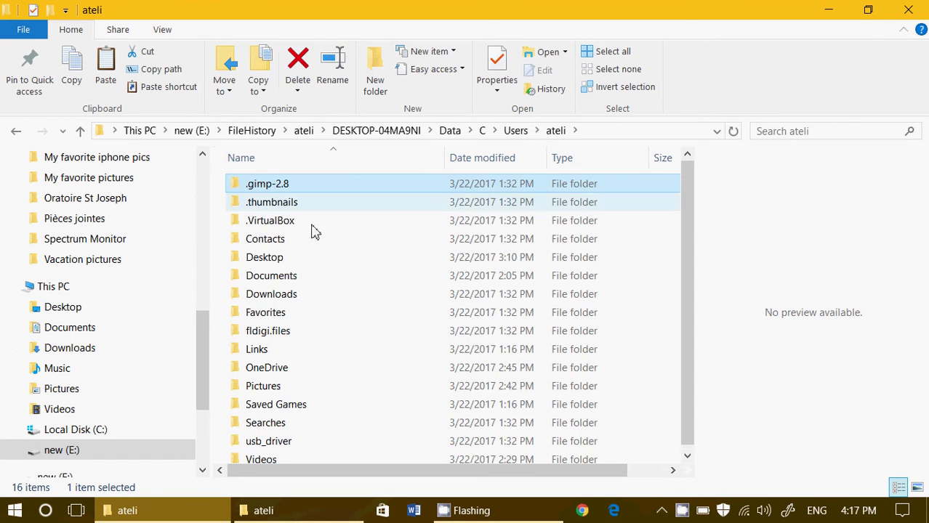
pyautogui.scroll(-1, 315, 320)
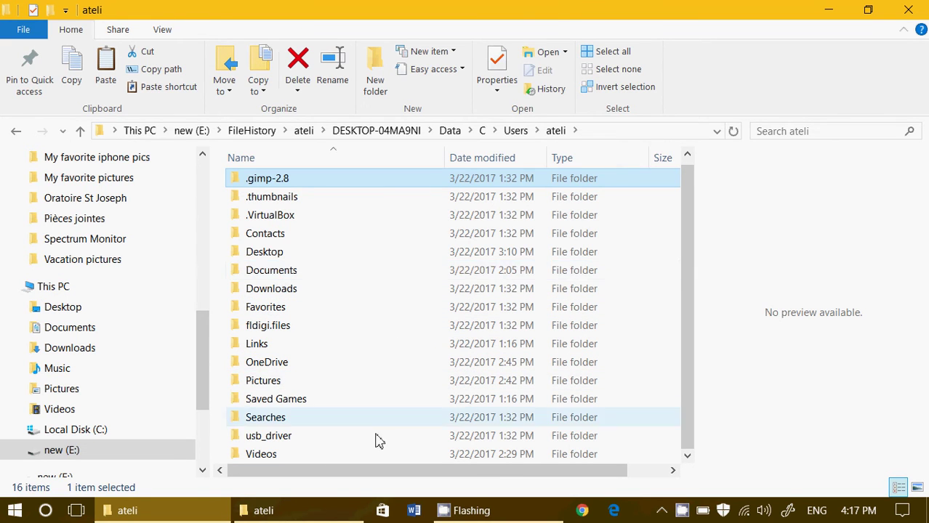
# - Copy the backed-up Favorites folder from the File History account folder and paste it onto the desktop
pyautogui.rightClick(282, 312)
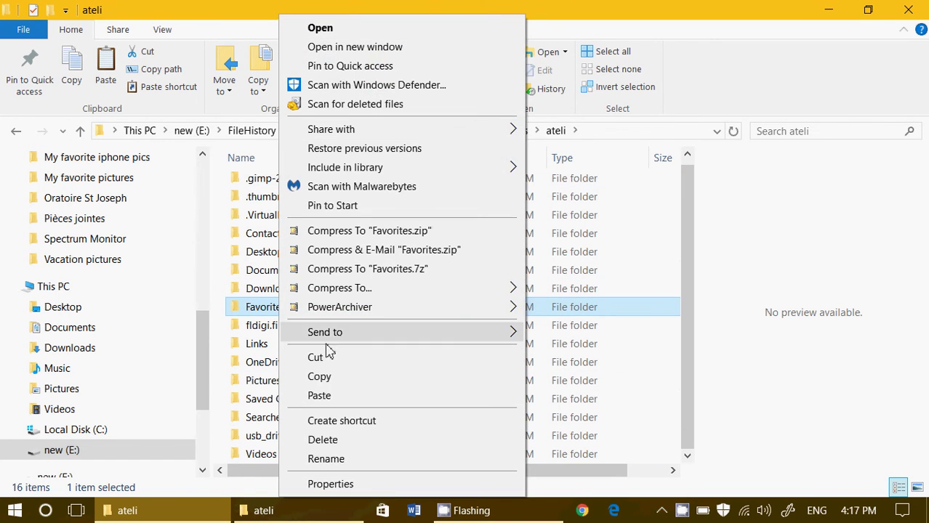
pyautogui.click(338, 378)
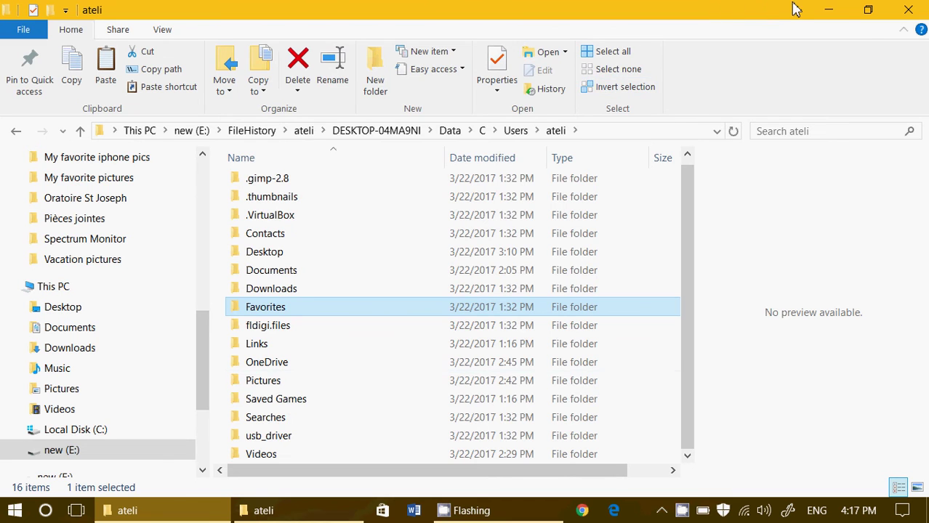
pyautogui.click(820, 8)
pyautogui.click(820, 7)
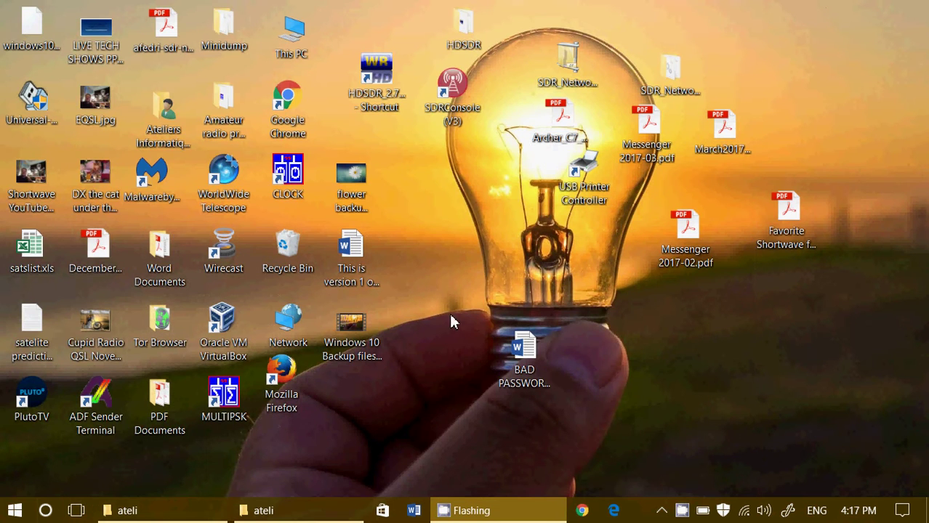
pyautogui.rightClick(486, 254)
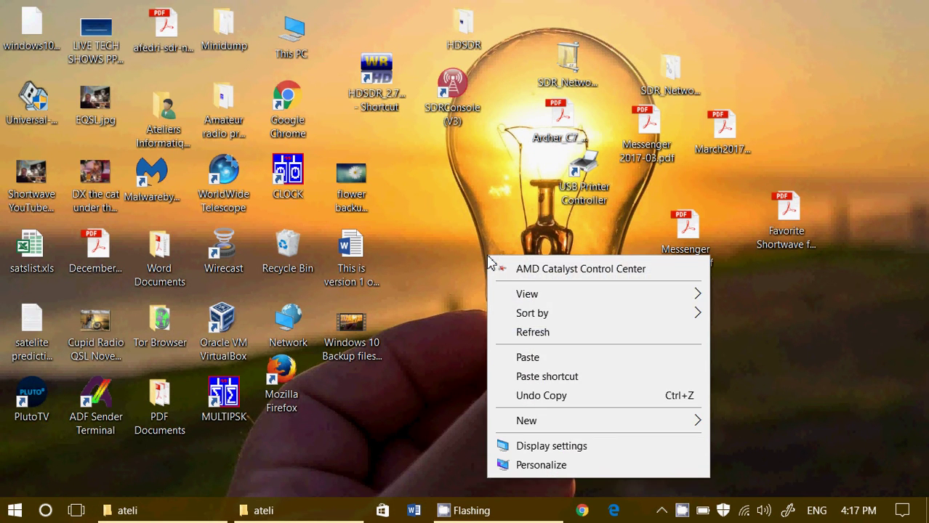
pyautogui.click(538, 357)
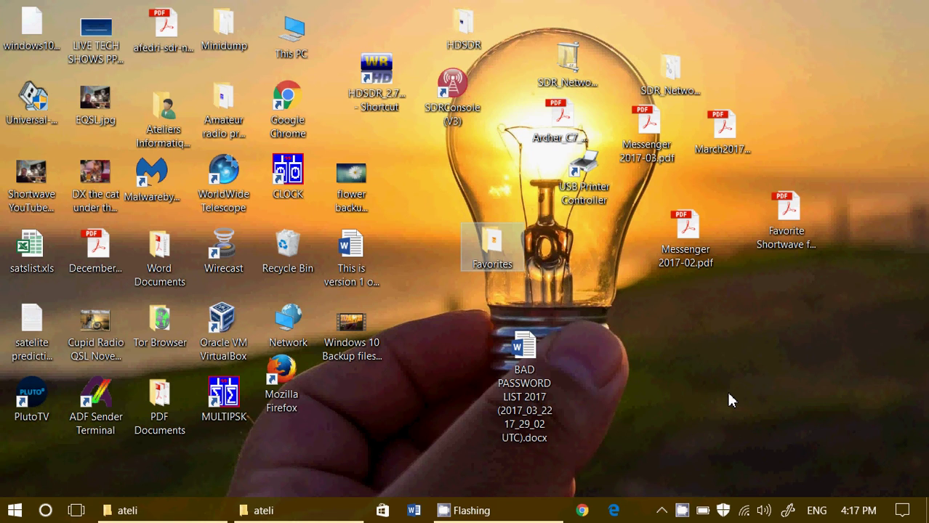
# - Close the Local Disk (C:) File Explorer window and open the backed-up Desktop folder in the File History window
pyautogui.click(291, 512)
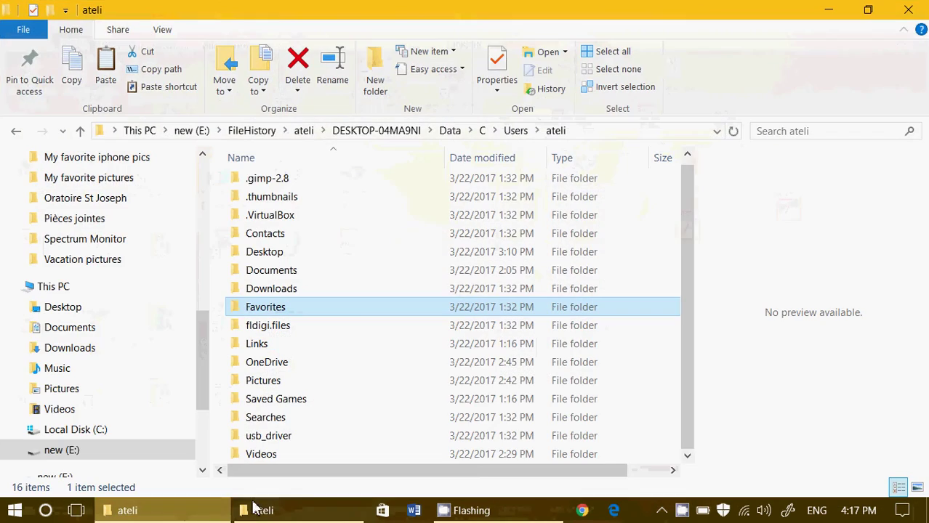
pyautogui.click(910, 10)
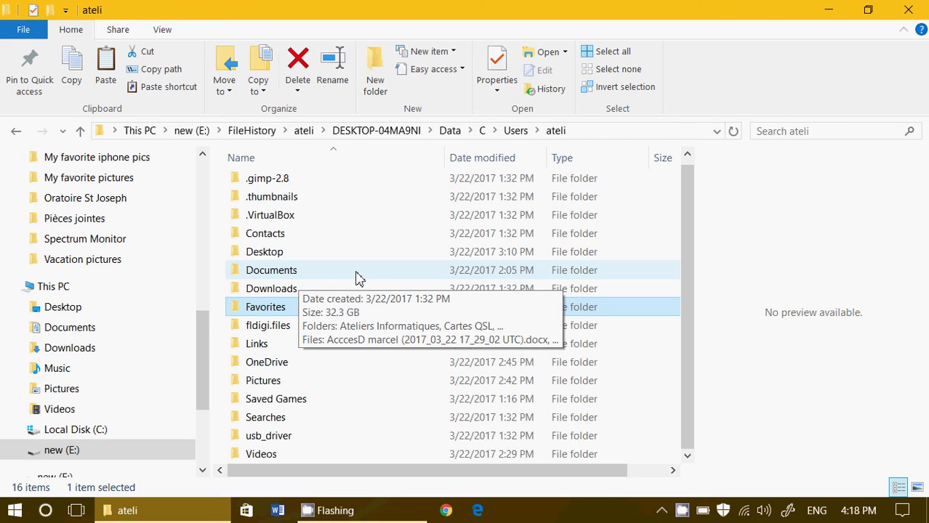
pyautogui.scroll(1, 360, 251)
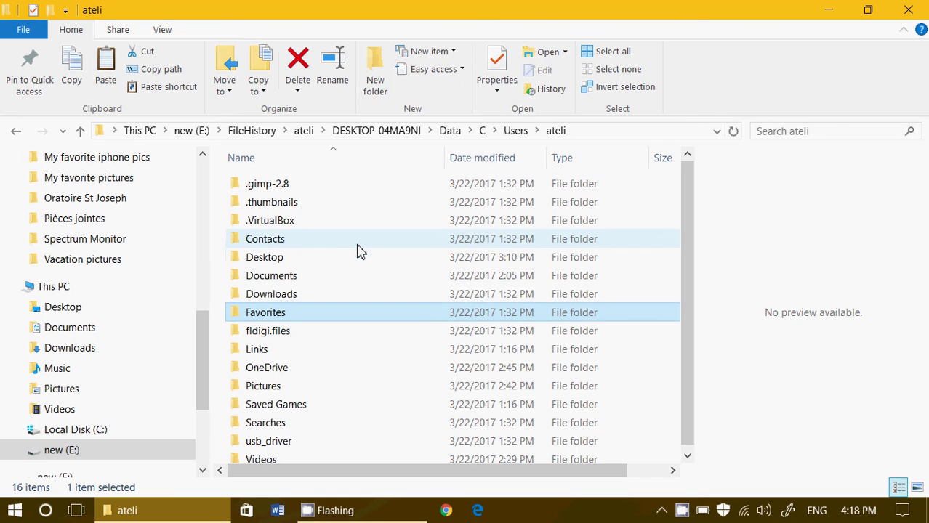
pyautogui.doubleClick(301, 257)
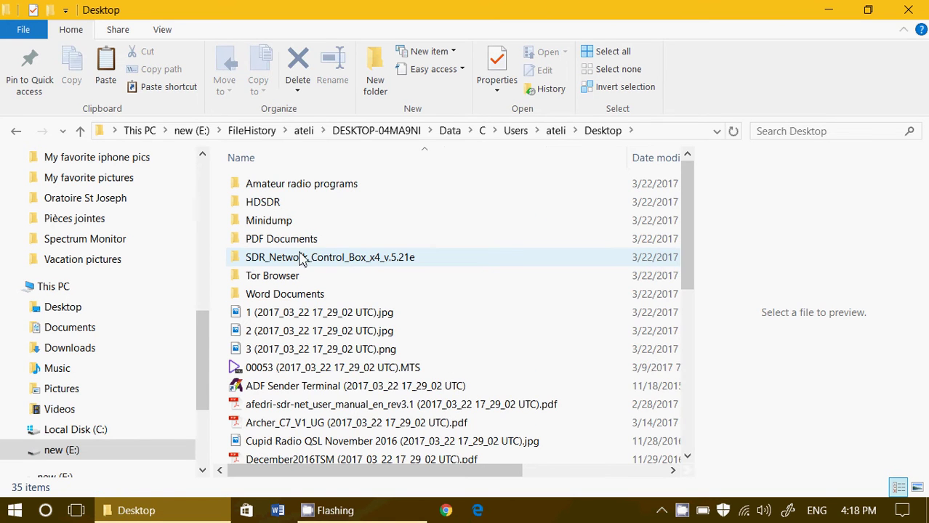
# - Preview the backed-up Shortwave YouTube Pirate EQSL image and the 19_09_41 UTC version of the Word document, and close File Explorer
pyautogui.scroll(-2, 406, 461)
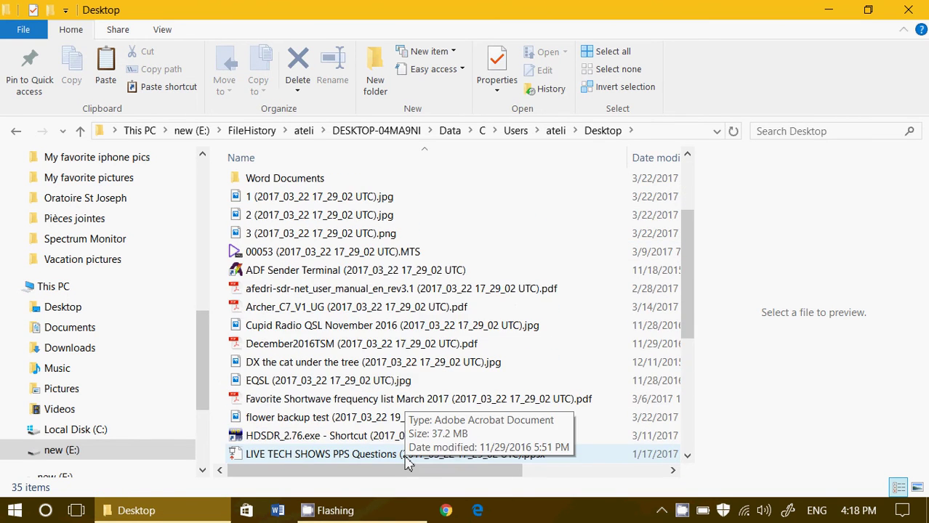
pyautogui.scroll(-4, 416, 385)
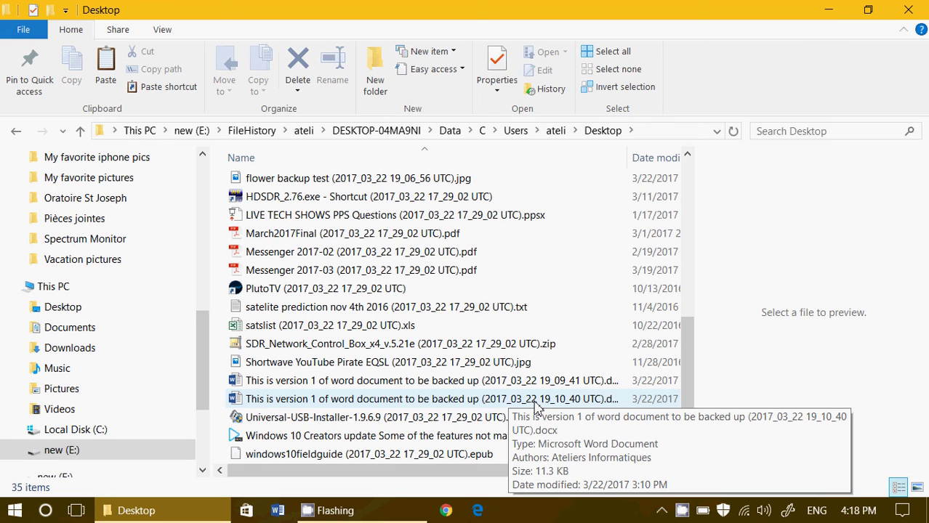
pyautogui.click(452, 365)
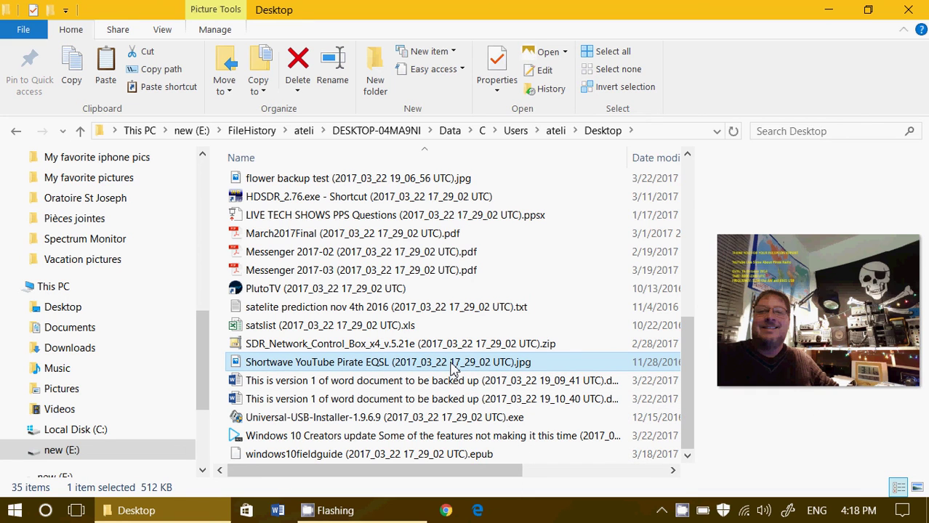
pyautogui.click(430, 382)
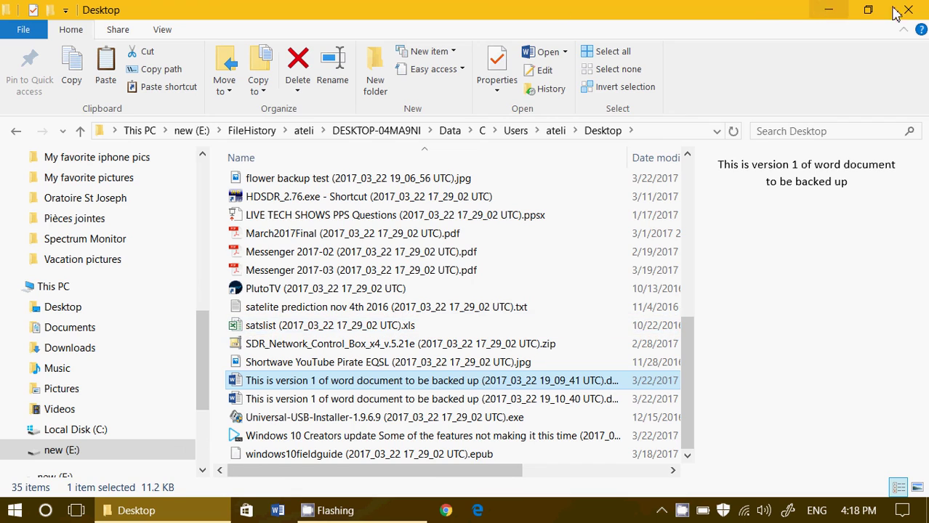
pyautogui.click(918, 12)
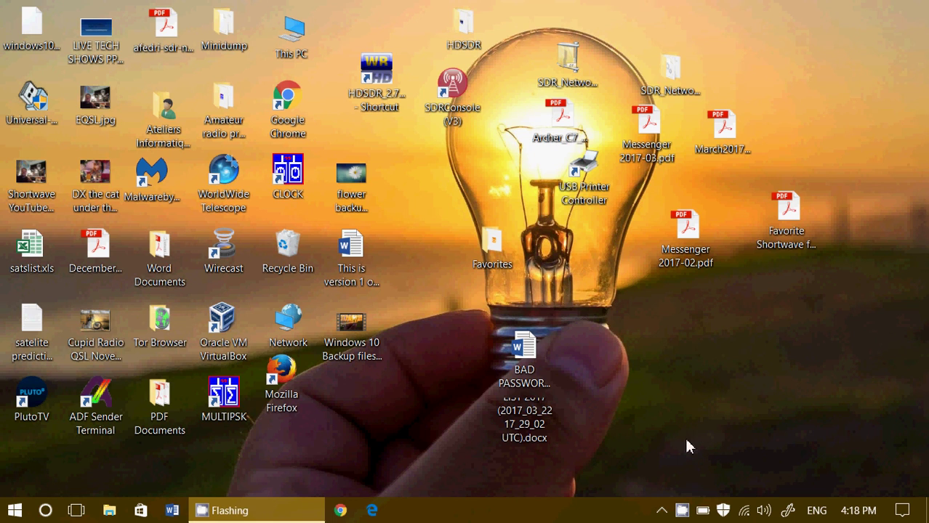
pyautogui.click(682, 510)
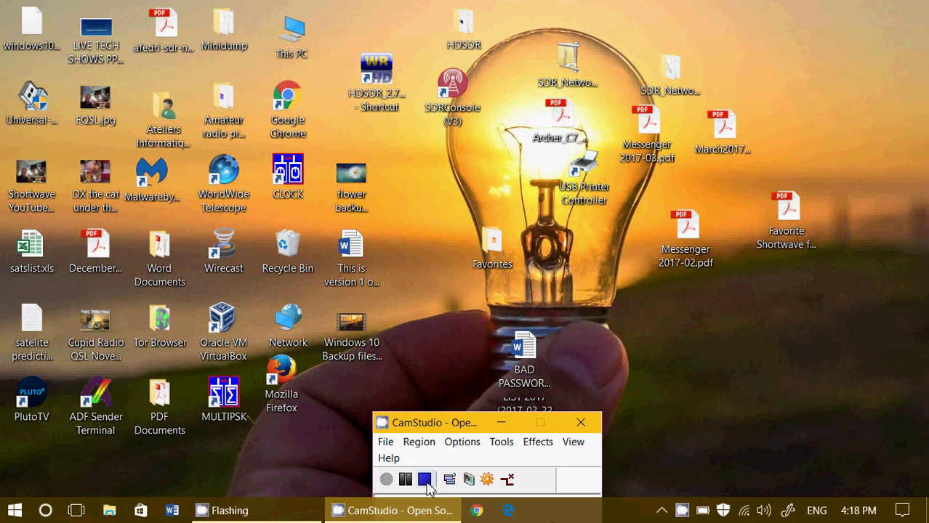